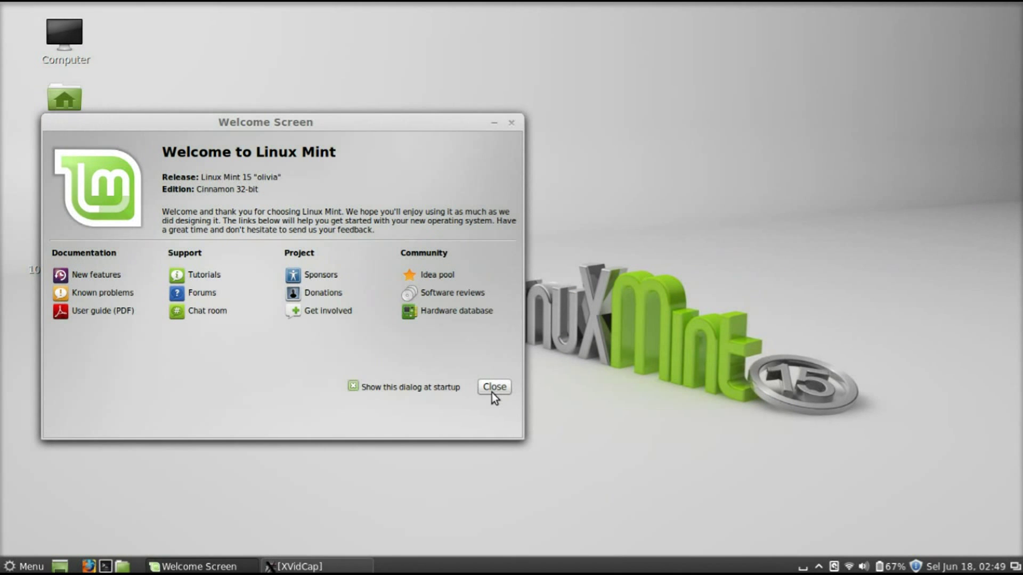
- Dismiss the Linux Mint Welcome Screen, leaving the bare Cinnamon desktop
left_click(493, 391)
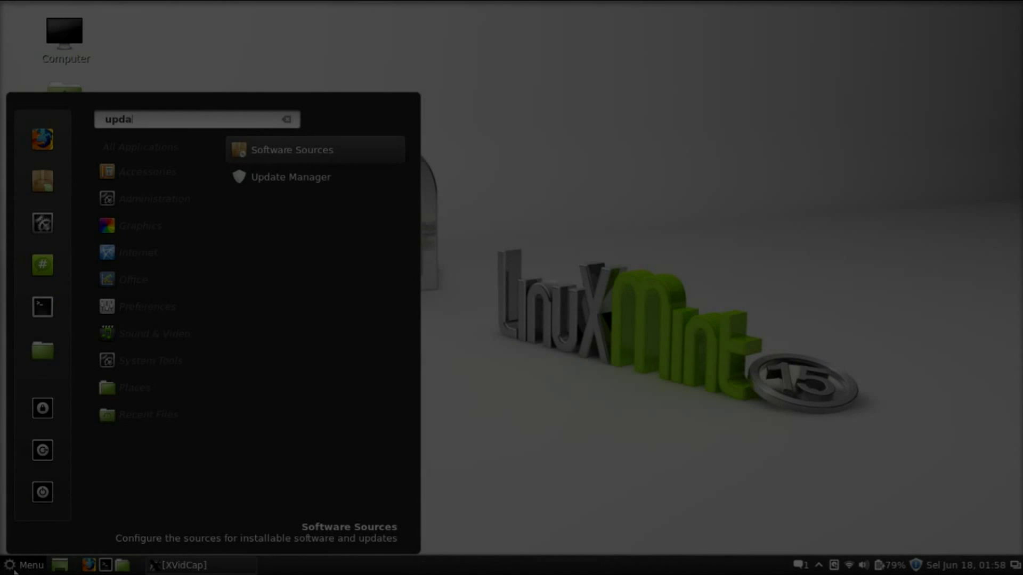
- Launch Software Sources from the Menu search and authenticate with the administrator password
type("te")
key("Down")
key("Up")
key("Return")
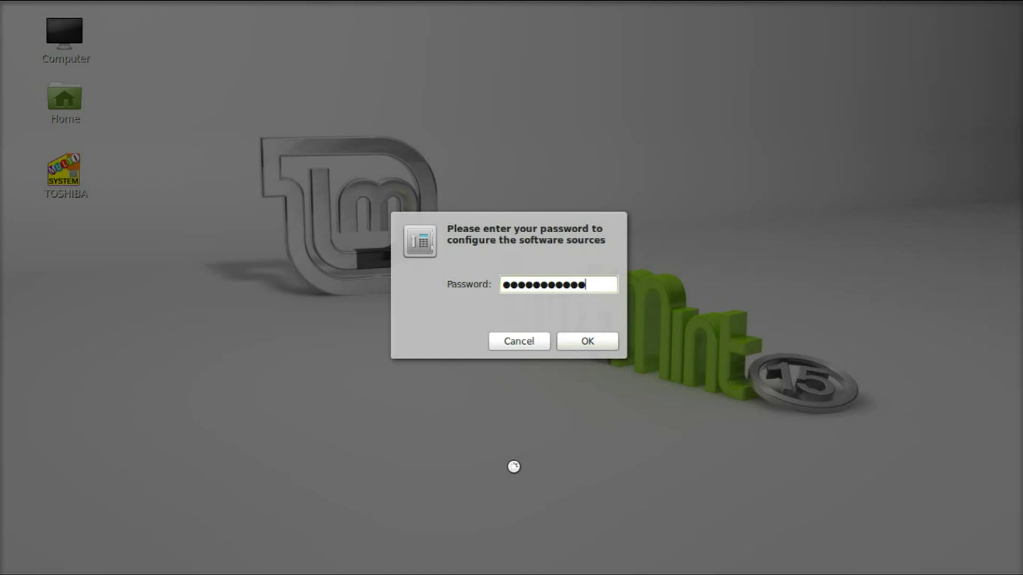
key("Return")
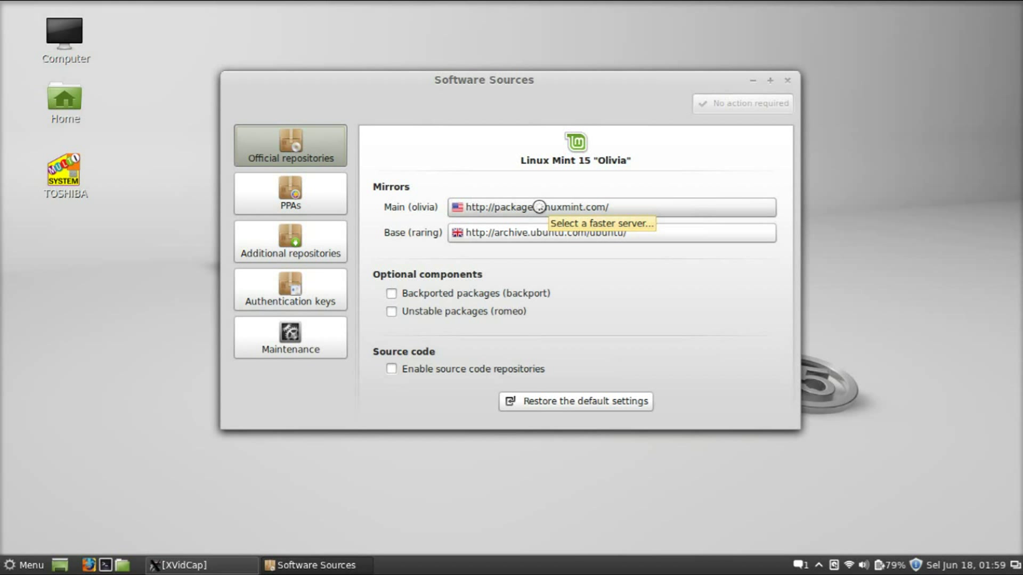
- Pick the fast fpt-telecom mirror for the main Linux Mint repository
left_click(539, 207)
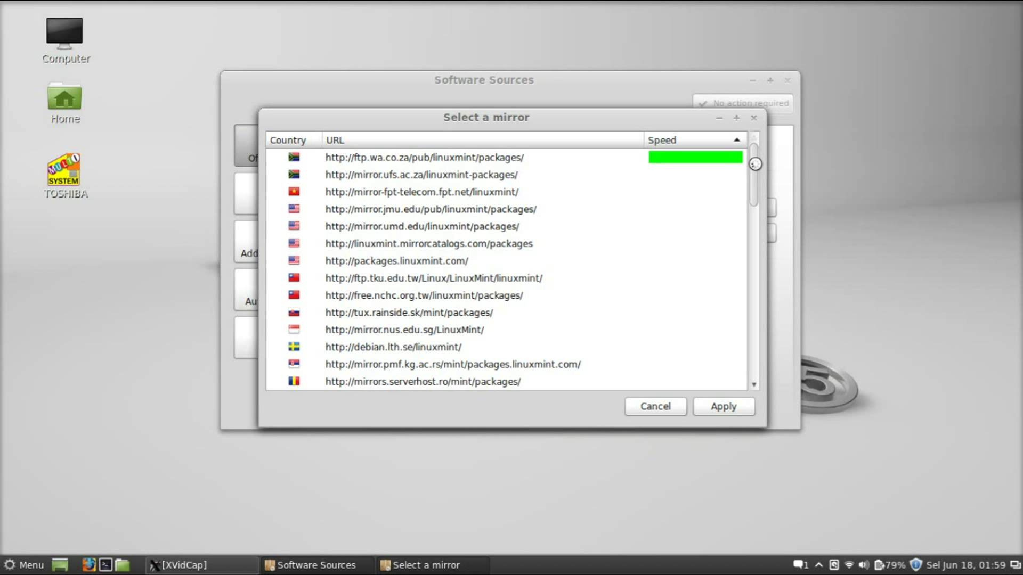
left_click_drag(756, 164, 754, 129)
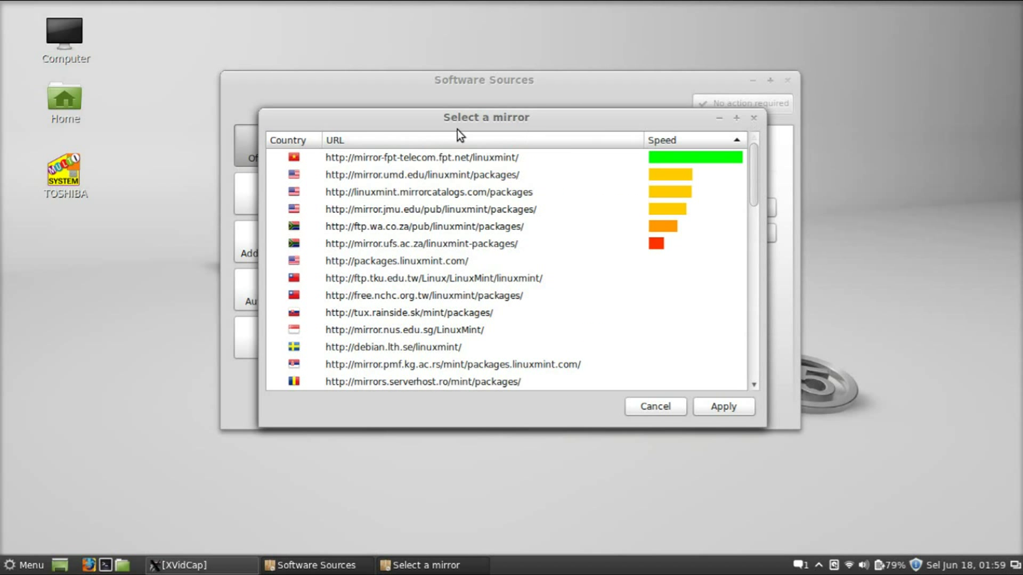
left_click(436, 158)
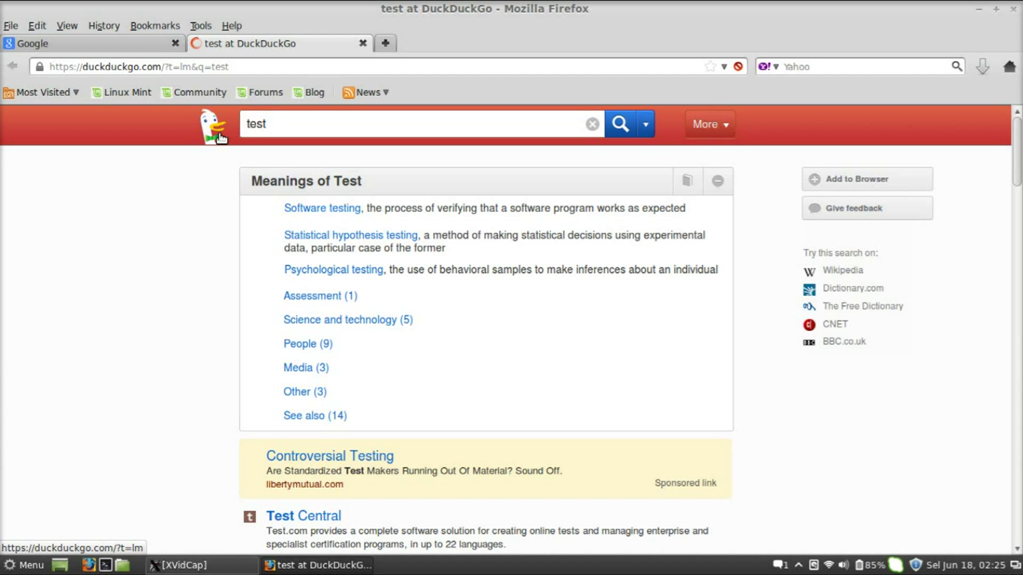
- Browse from Manage Search Engines to the extra engines page and open Google's entry
left_click(778, 69)
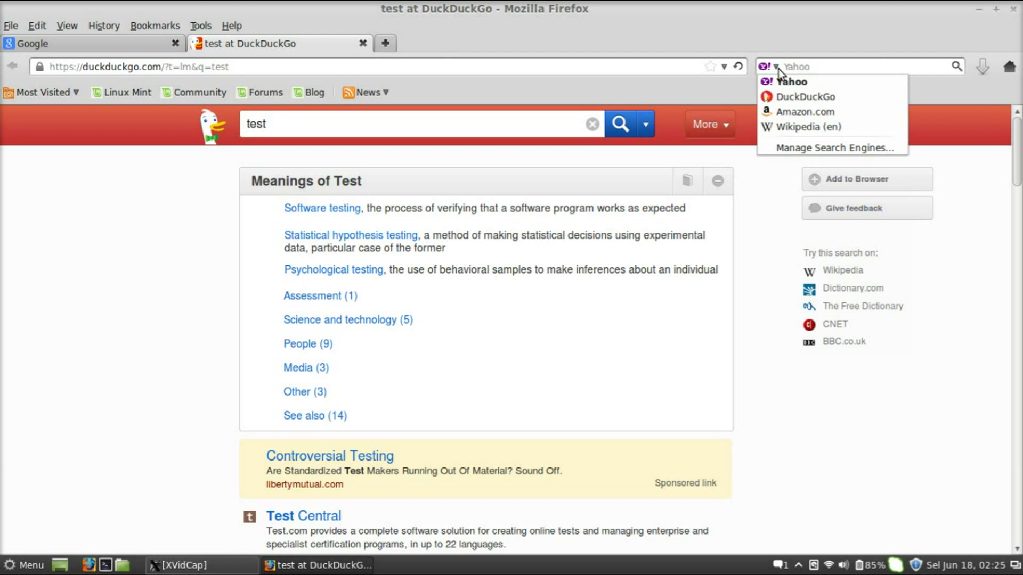
left_click(802, 148)
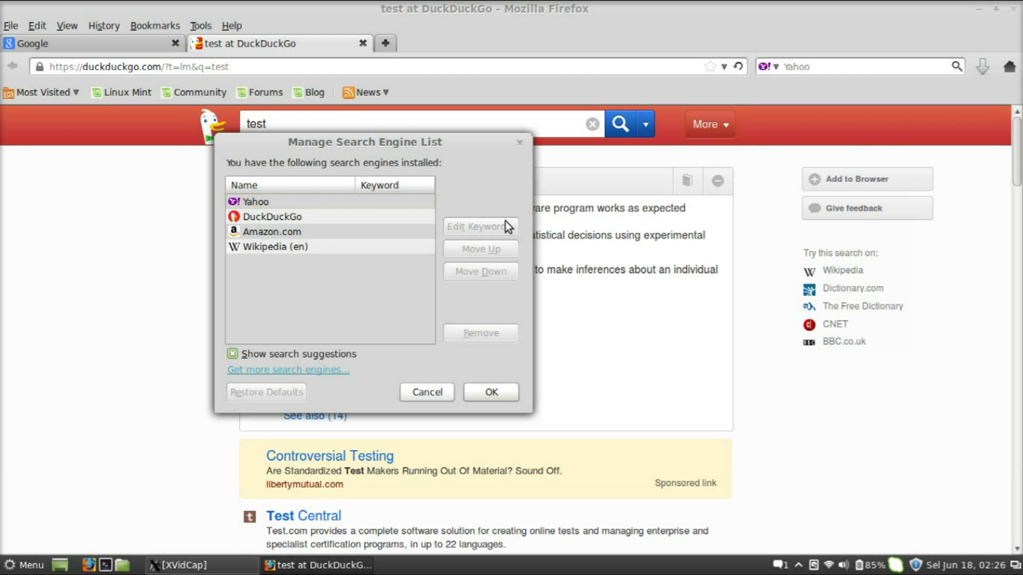
left_click(320, 371)
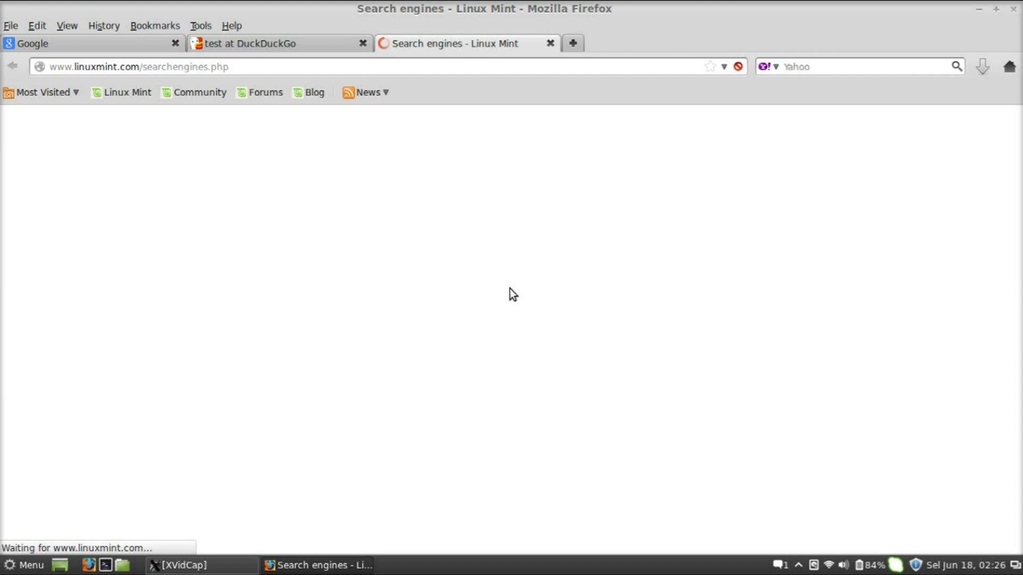
scroll(510, 289, "down", 8)
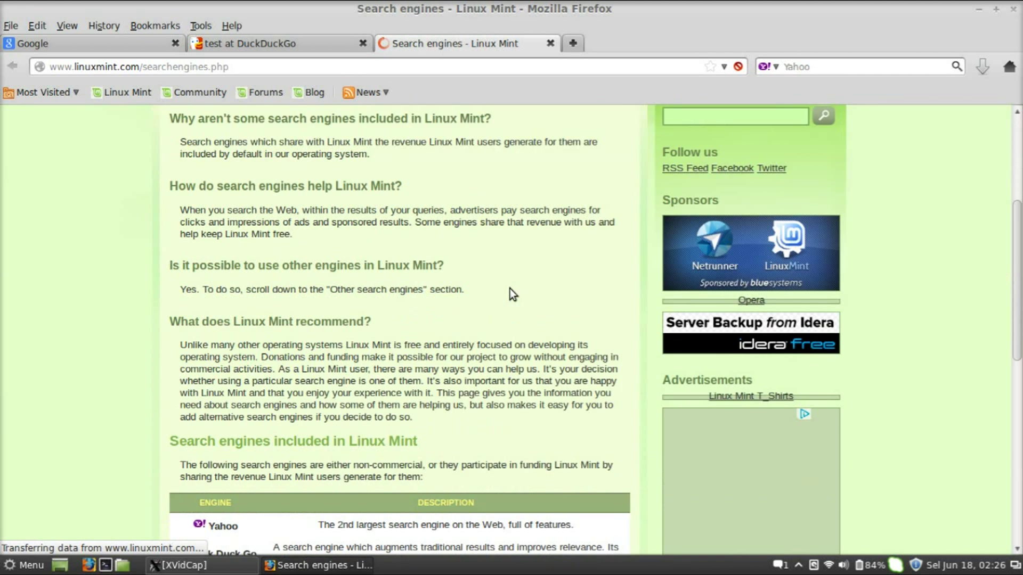
scroll(509, 288, "down", 8)
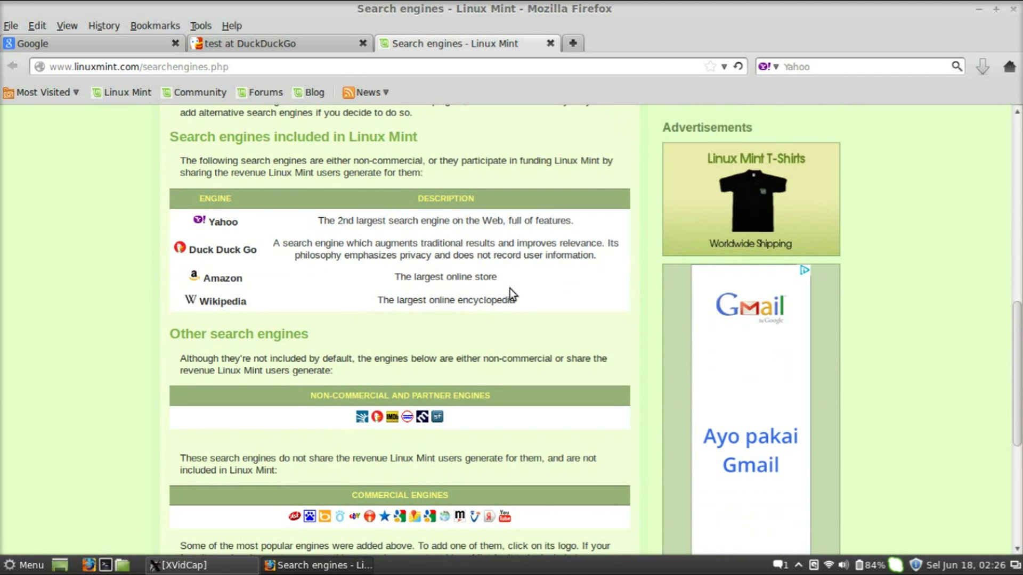
scroll(510, 289, "down", 5)
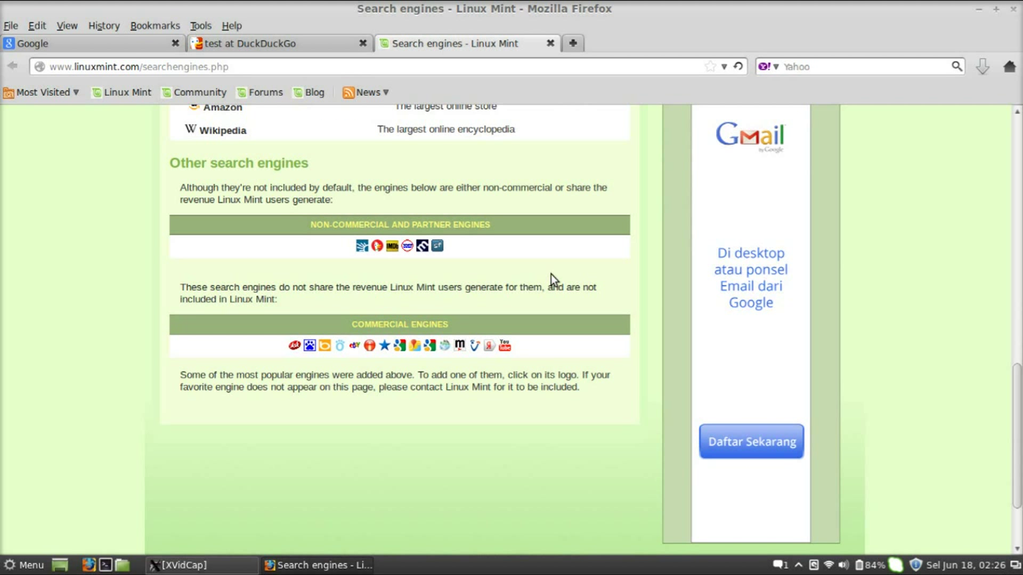
left_click(400, 347)
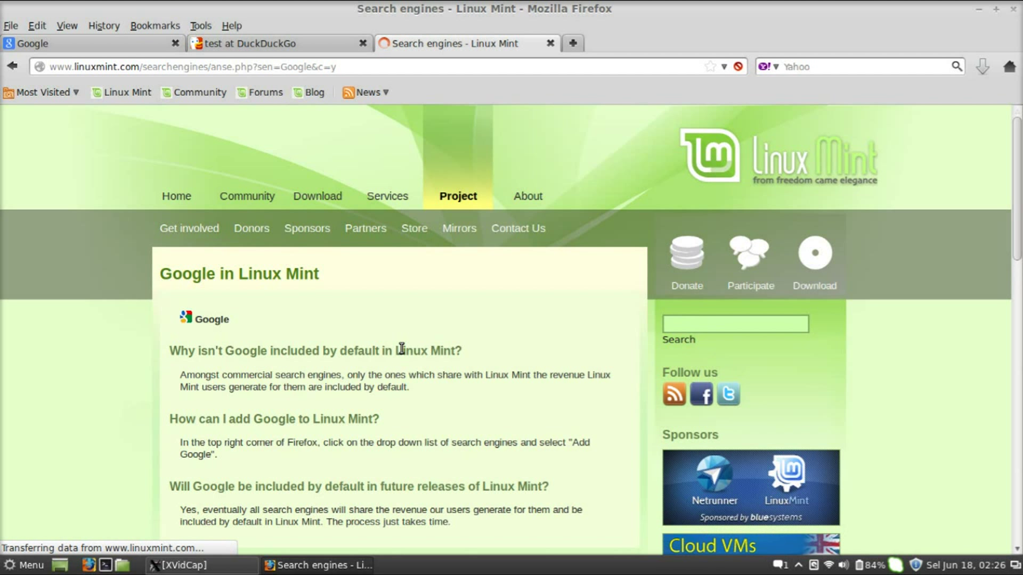
- Add Google to Firefox's search engines and make it the active engine
scroll(332, 435, "down", 5)
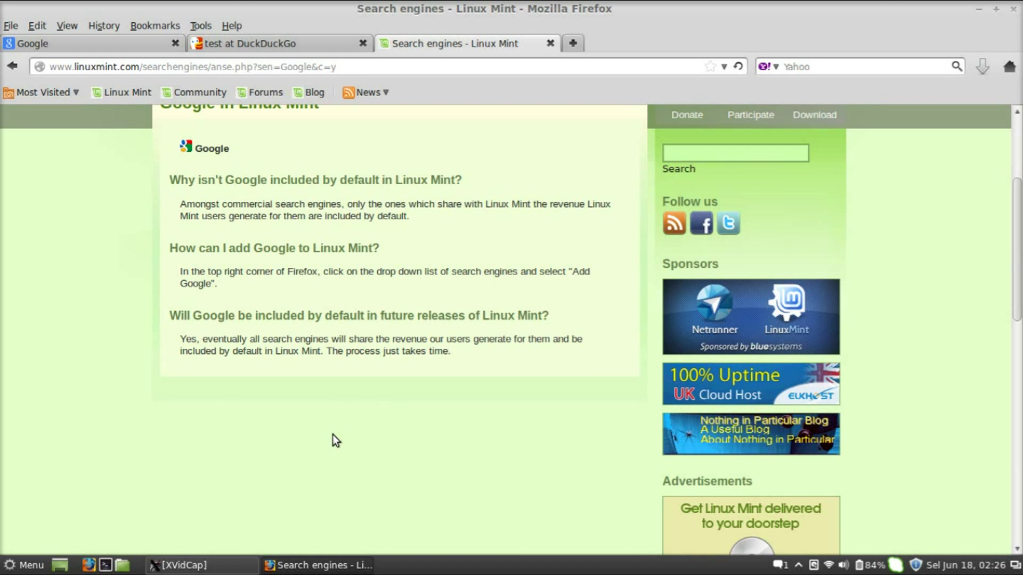
left_click(772, 67)
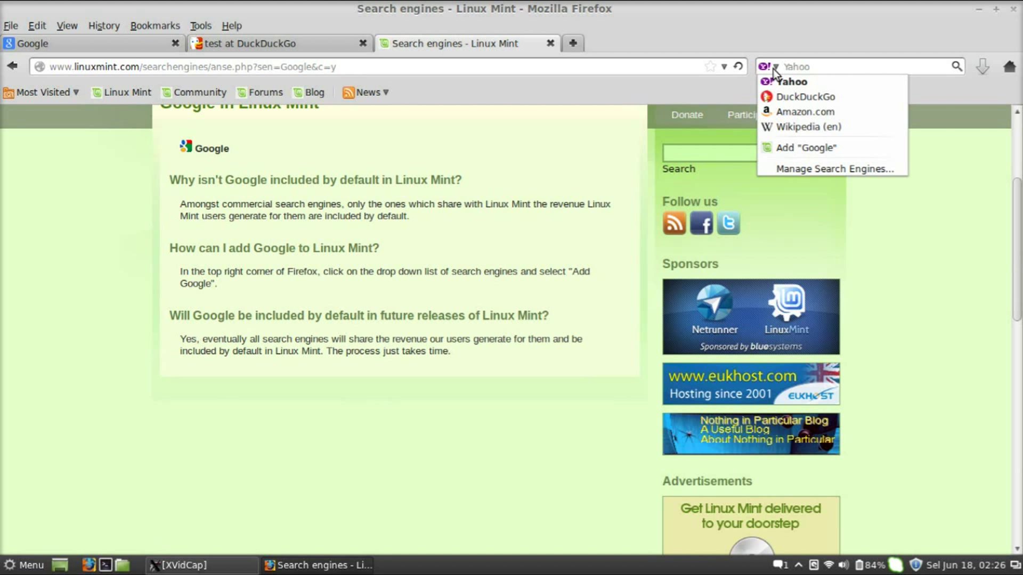
left_click(810, 148)
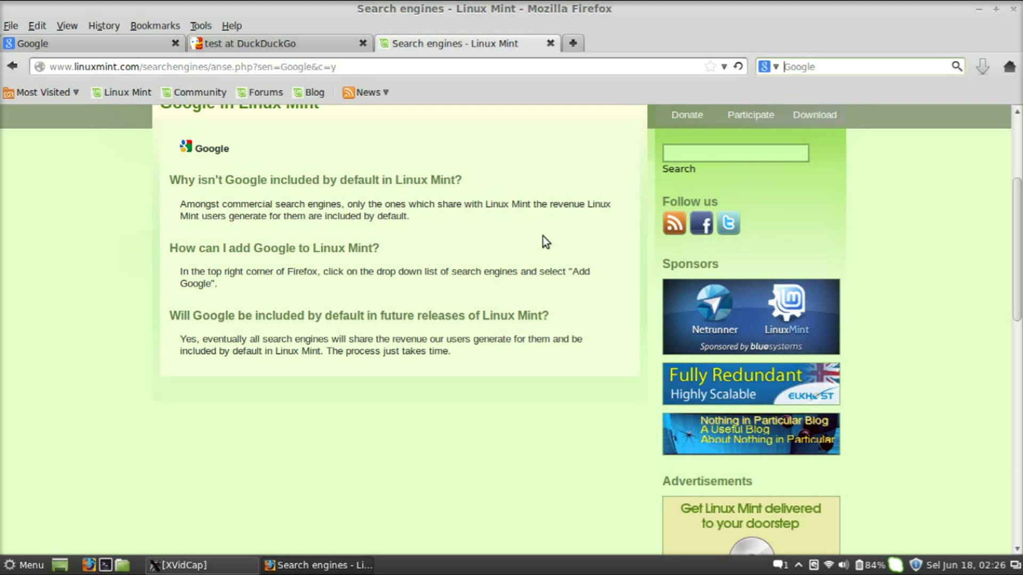
left_click(773, 64)
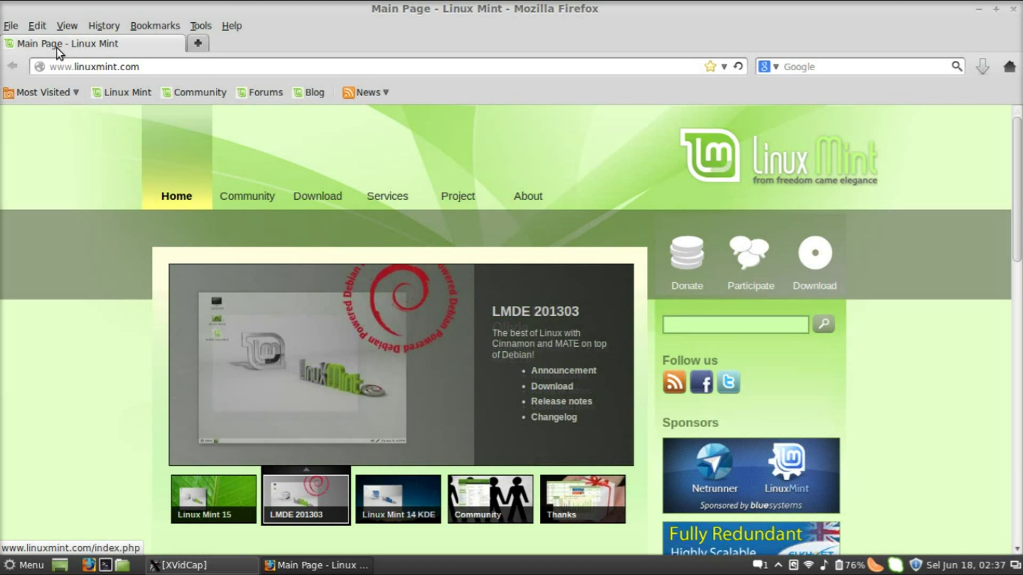
left_click(39, 25)
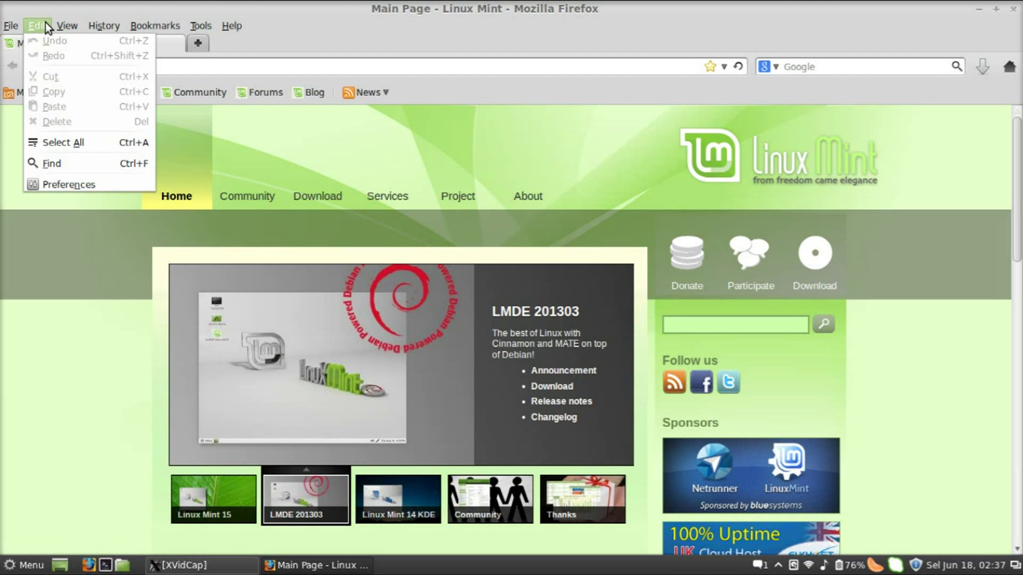
left_click(69, 183)
triple_click(511, 223)
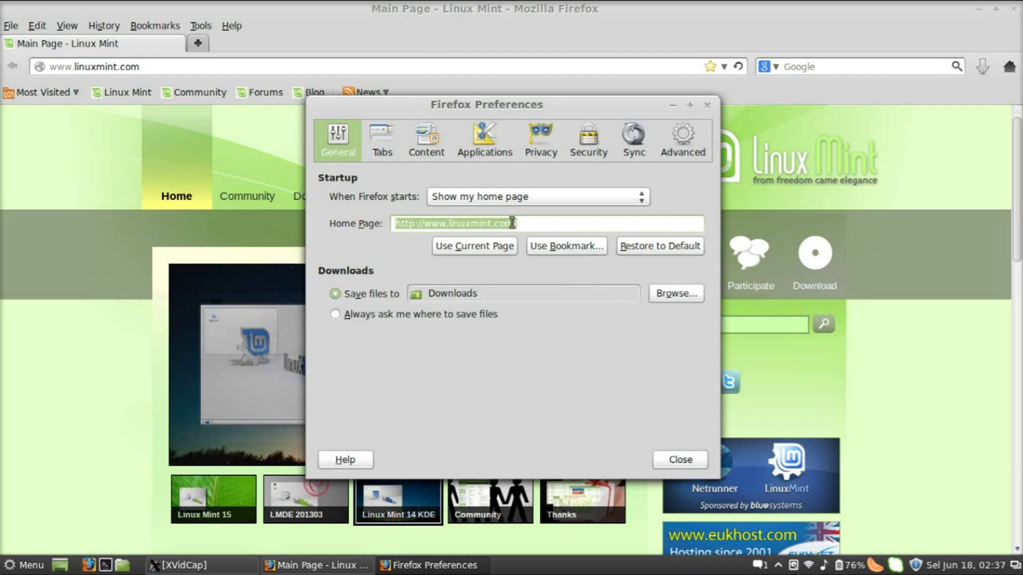
type("googl")
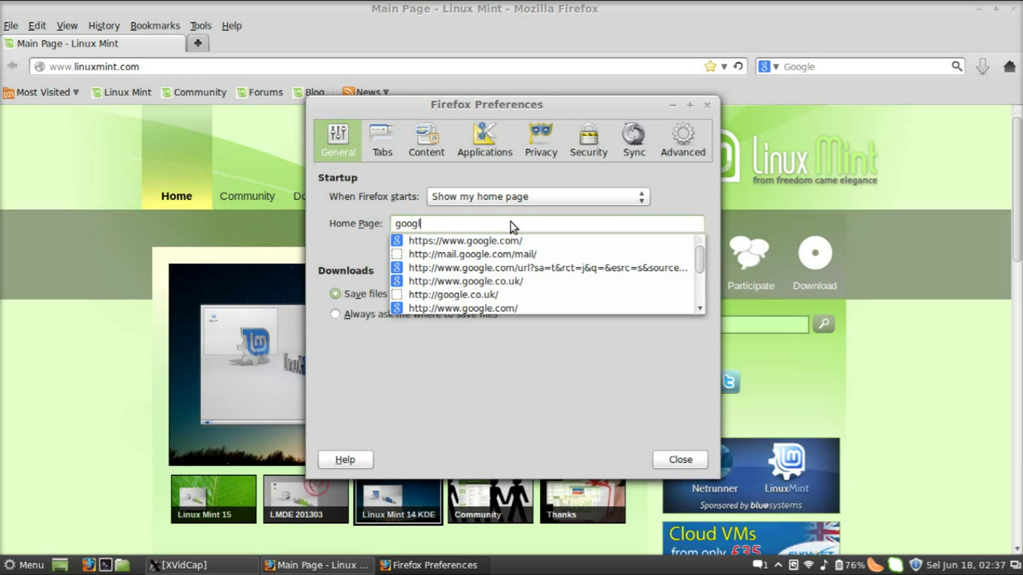
type("e.c")
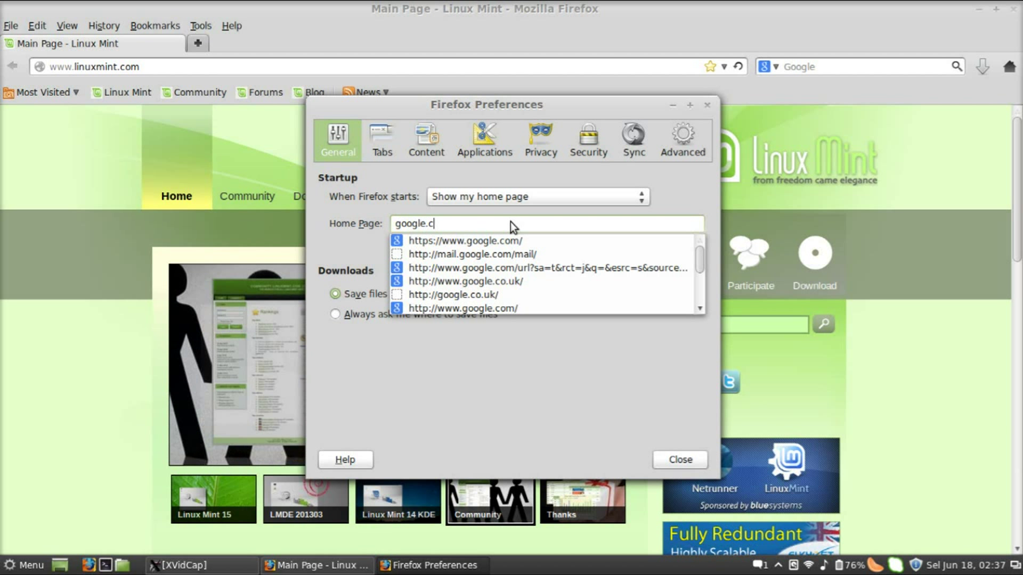
key("Down")
key("Down")
key("Down")
key("Down")
key("Return")
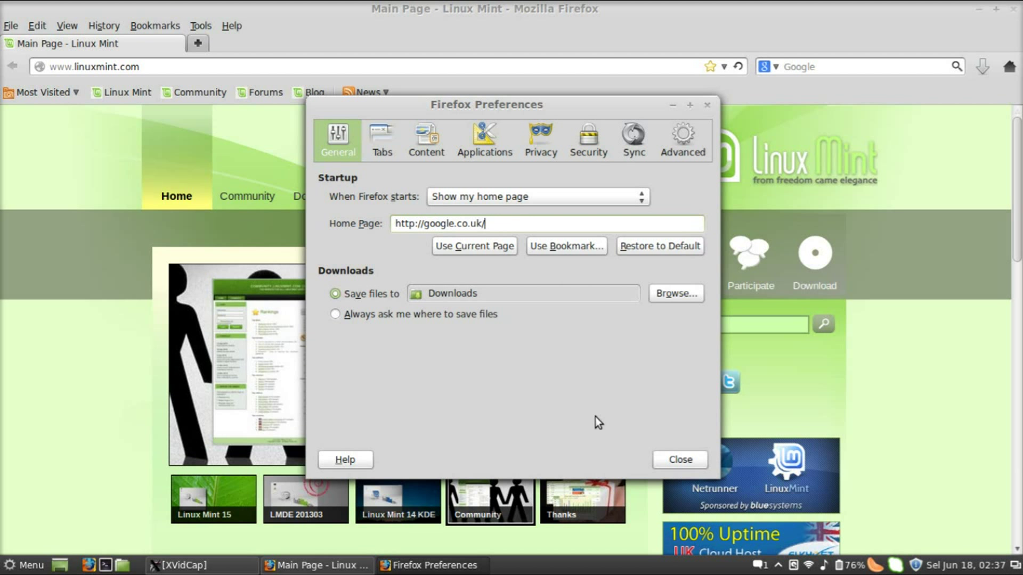
left_click(678, 460)
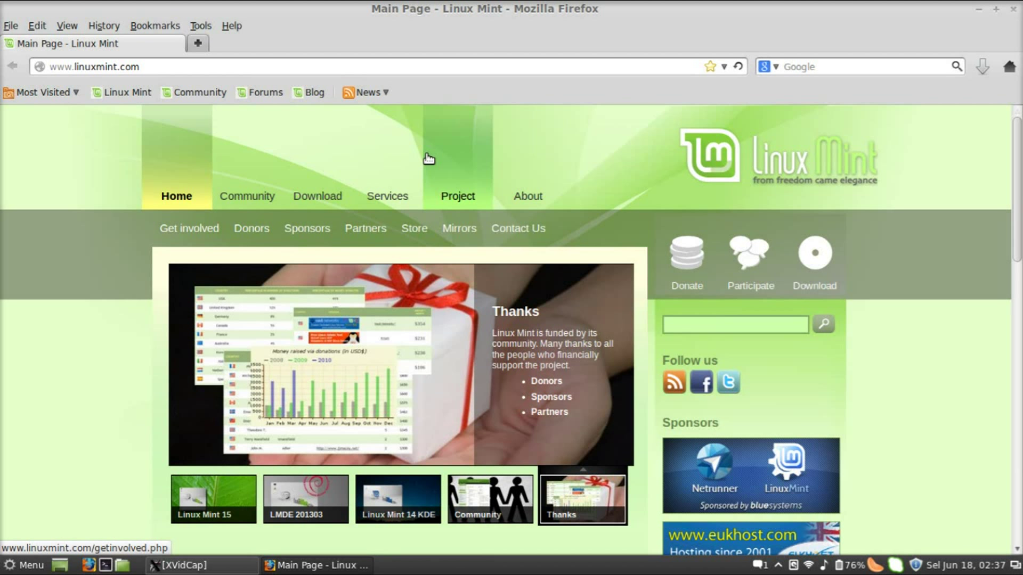
left_click(1014, 9)
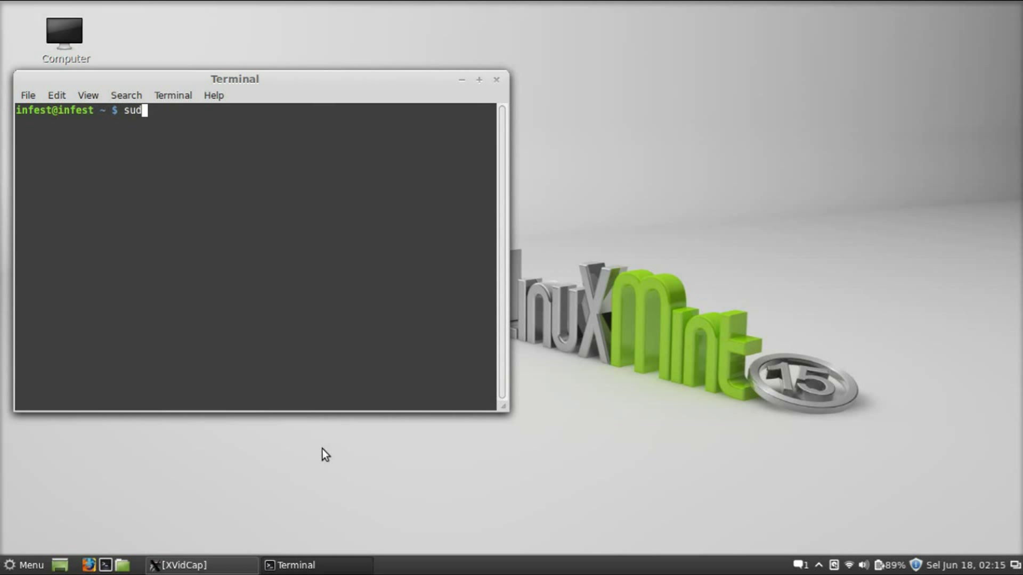
- Become root with sudo su and run apt-get install chromium-browser
type("u")
key("Return")
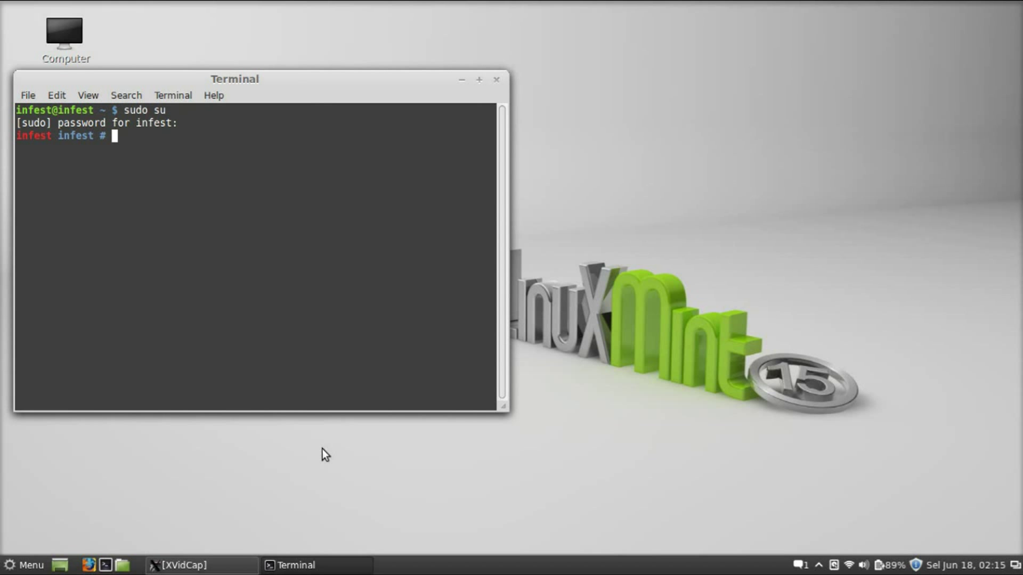
type("pt")
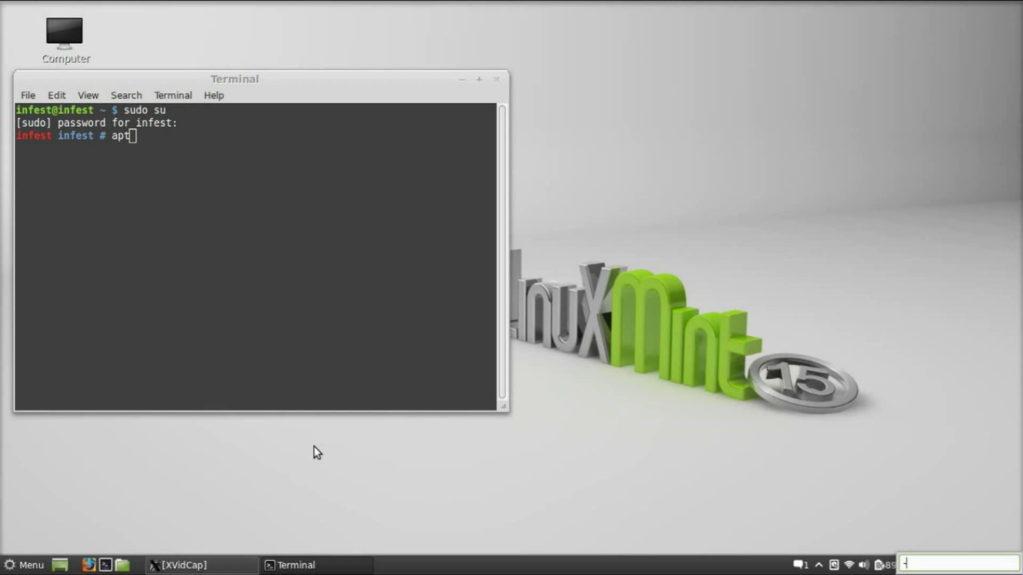
left_click(202, 319)
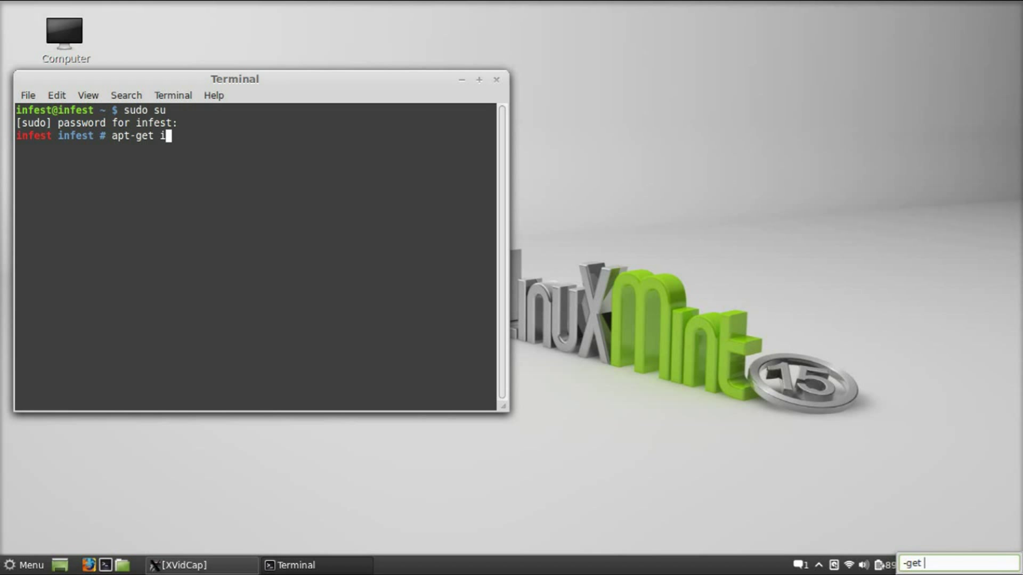
type("-get install chromium-")
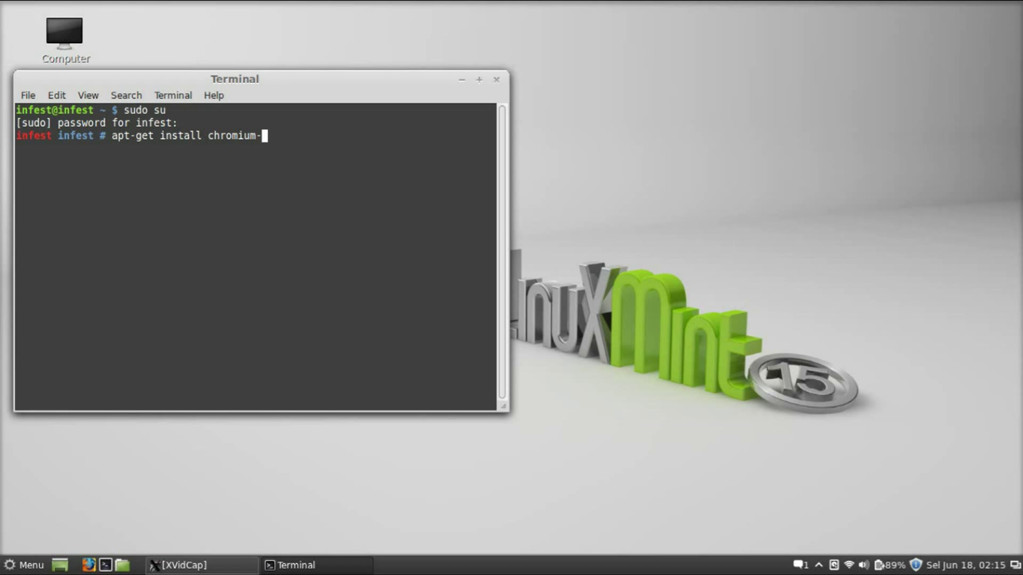
type("browser")
key("Return")
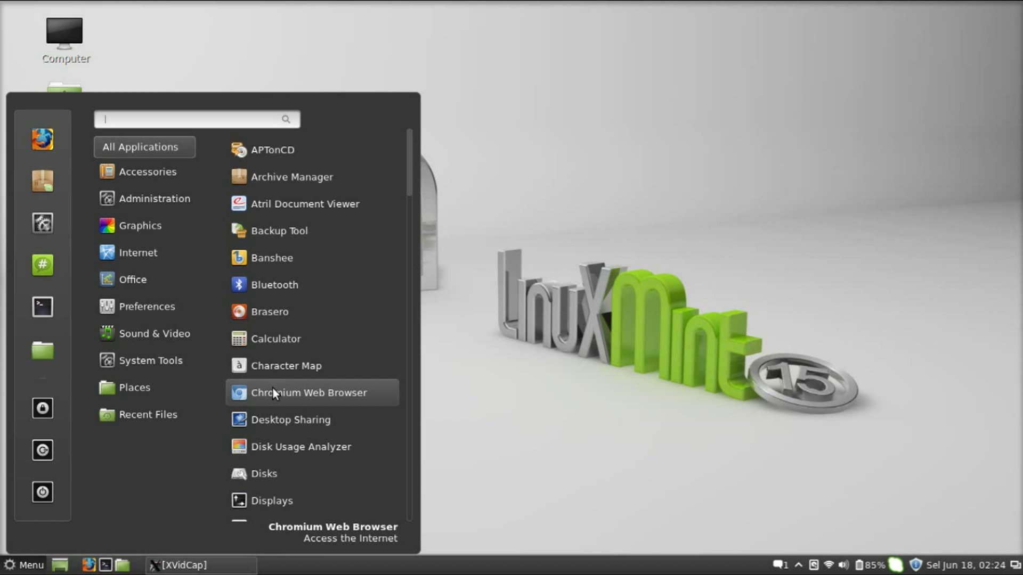
- Start Chromium Web Browser from the Menu's Internet category
mouse_move(174, 250)
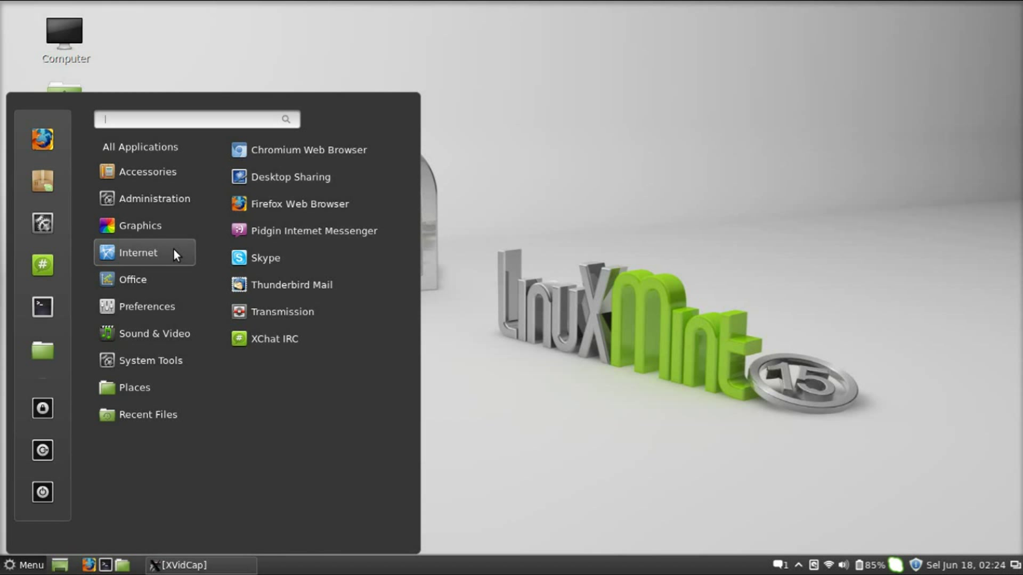
left_click(297, 149)
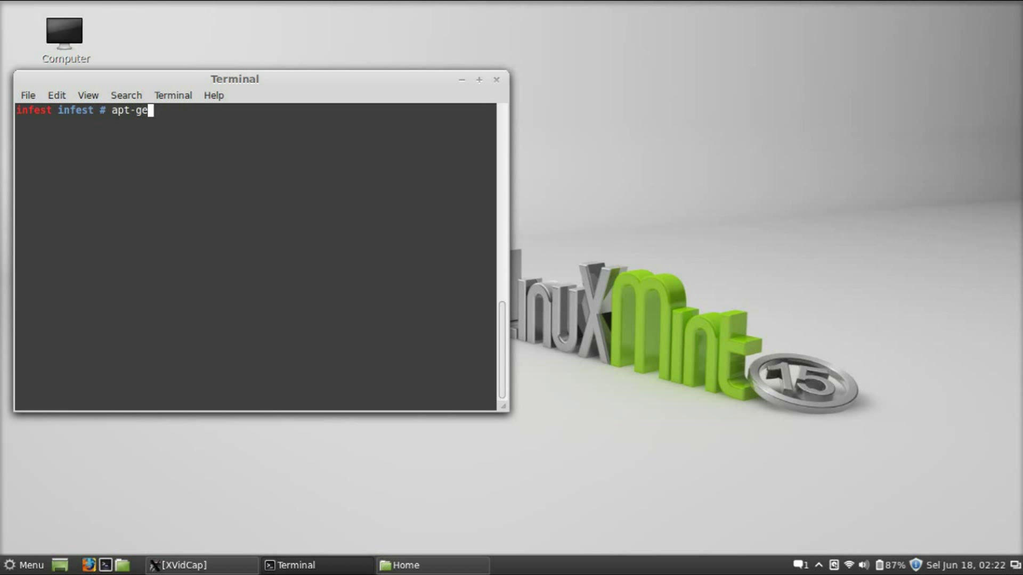
- Run apt-get install skype in the root Terminal
type("apt-get in")
key("Tab")
type("sk")
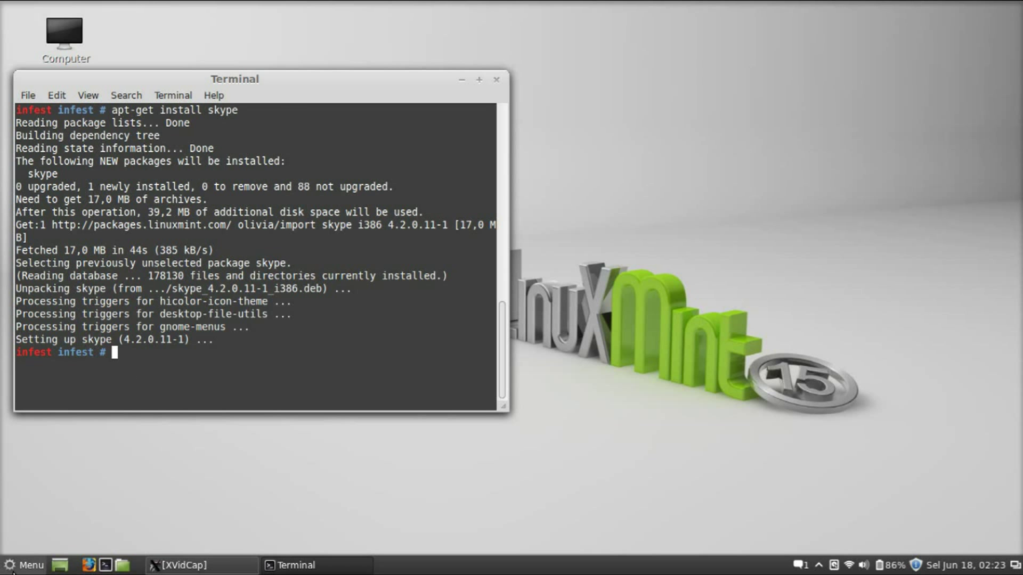
- Launch Skype via the Menu search for 'sky', accept its Terms of Use, and shift the sign-in window right
left_click(18, 566)
type("sky")
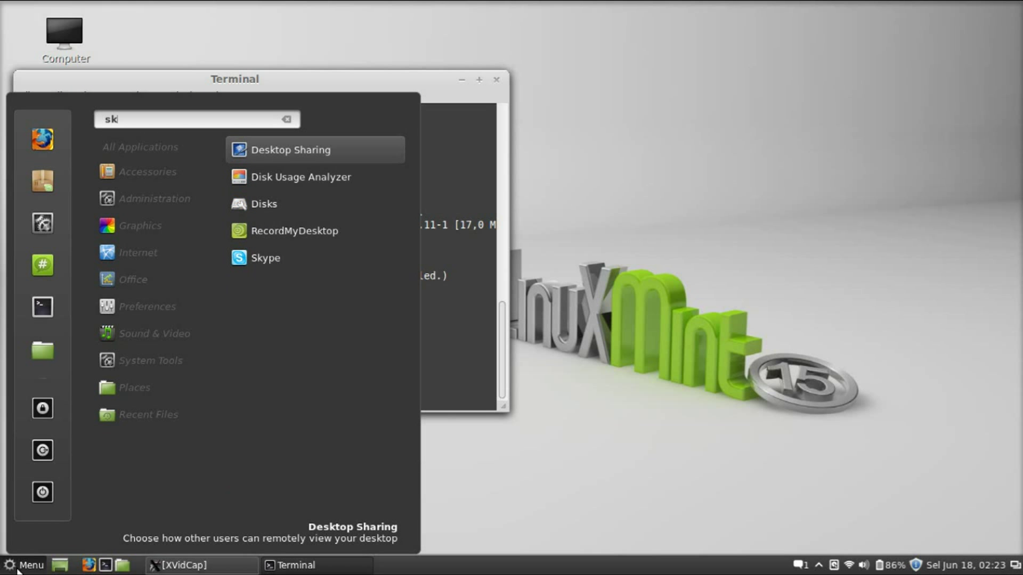
left_click(18, 569)
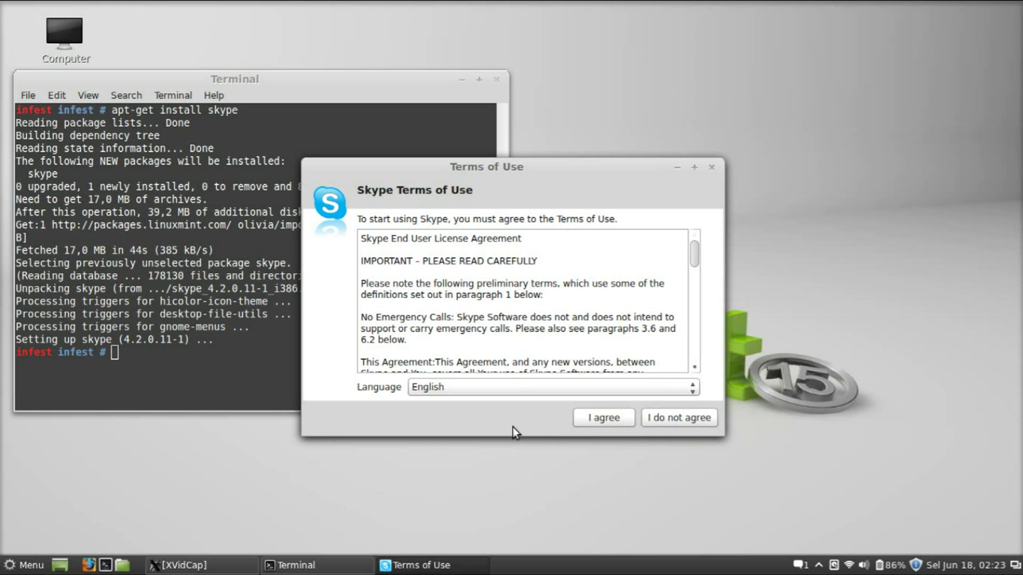
left_click(625, 418)
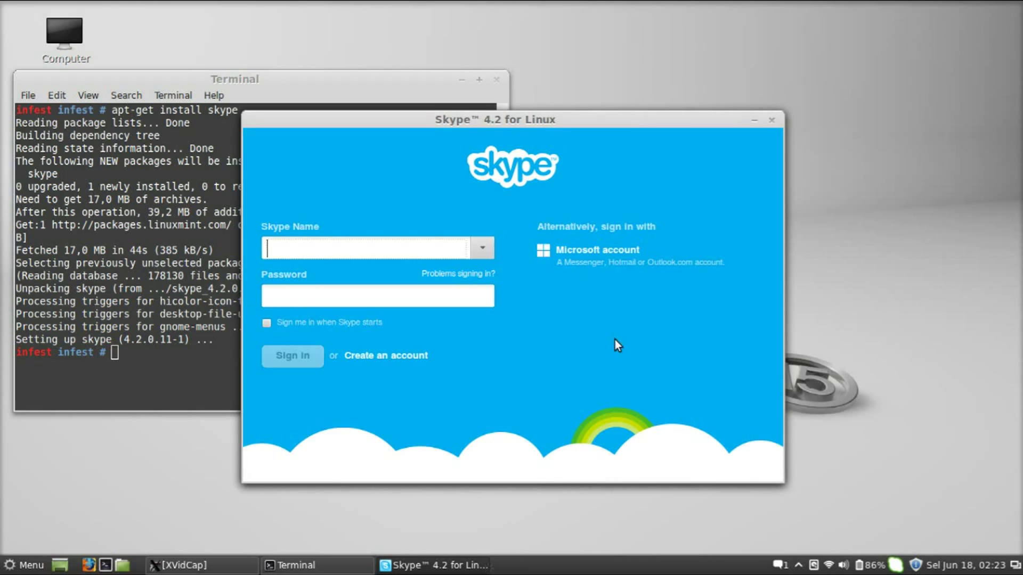
left_click_drag(572, 126, 659, 129)
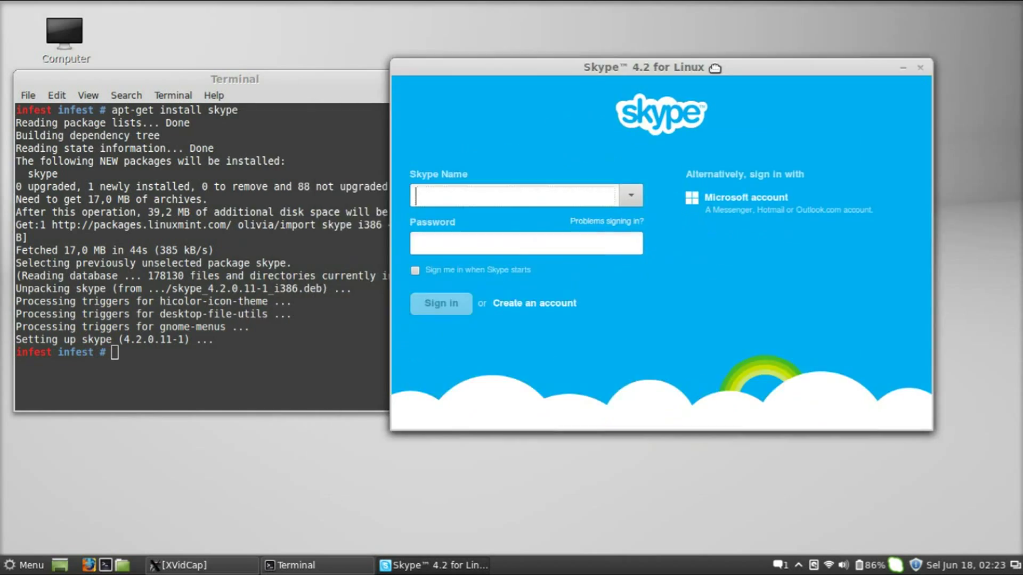